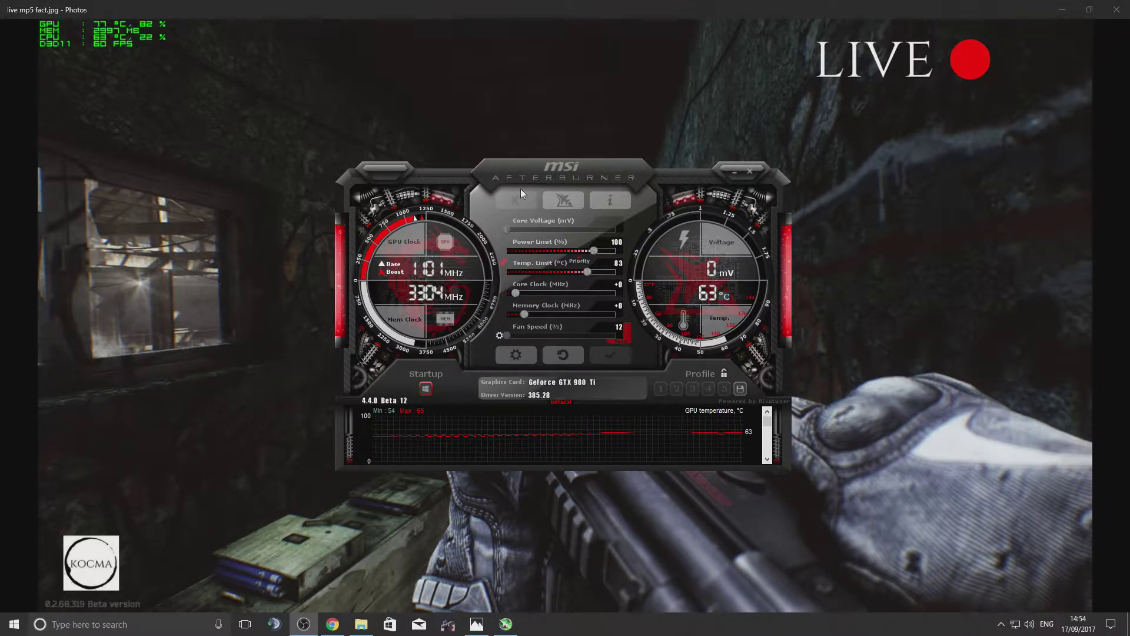
Step: Open RivaTuner Statistics Server from the hidden tray icons to show its 60 FPS limit settings
mouse_move(506, 184)
left_click(1001, 624)
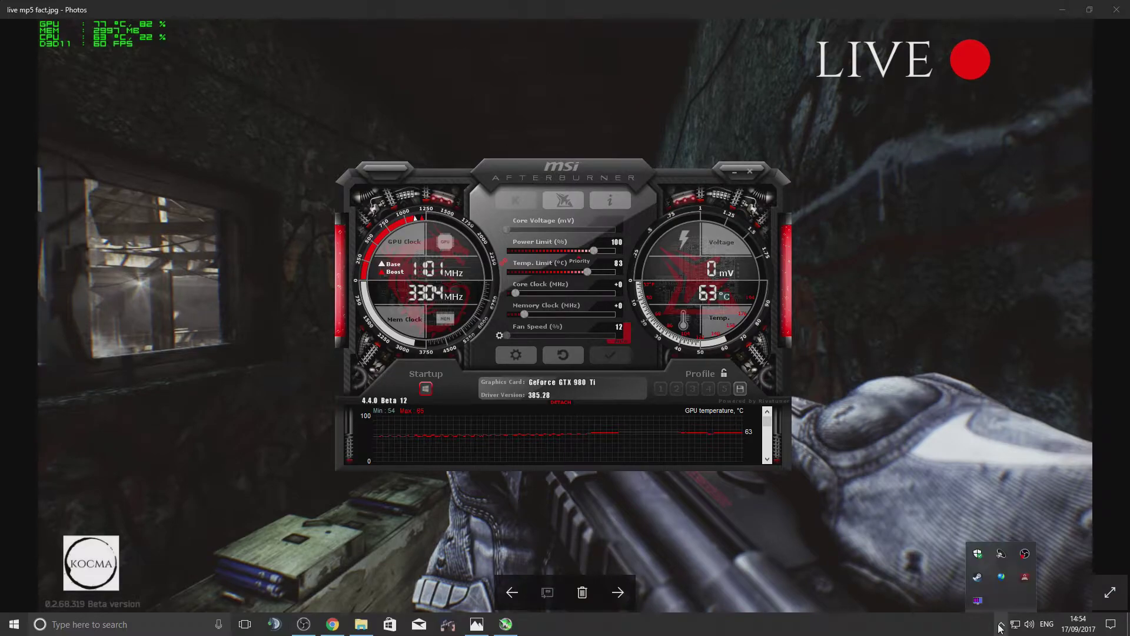
left_click(977, 600)
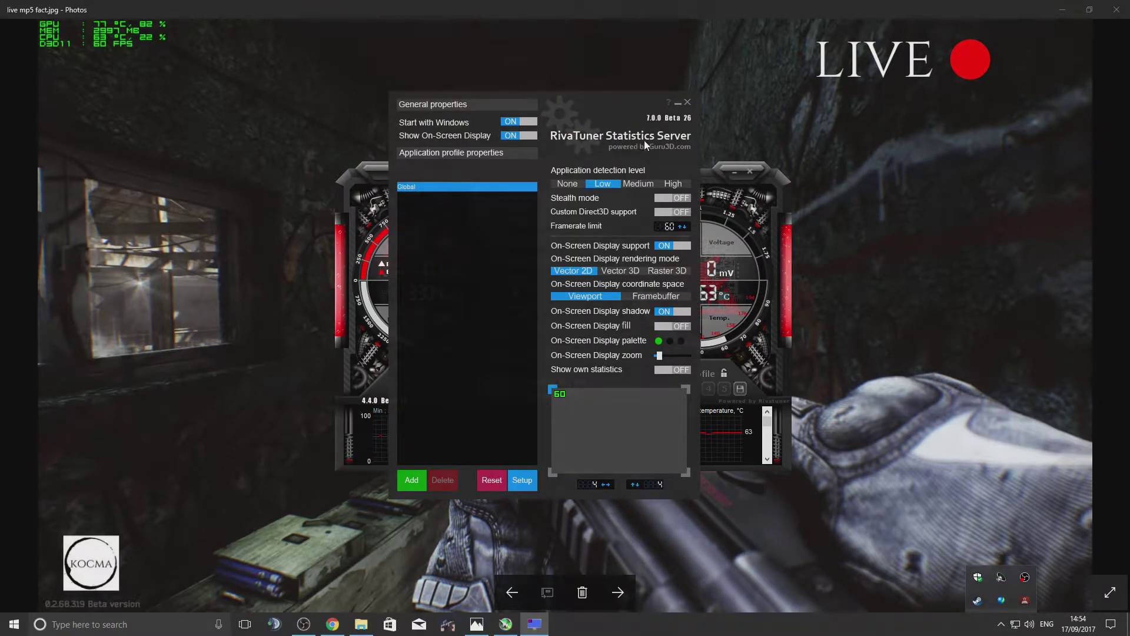
Step: Minimize RTSS and start downloading MSI Afterburner 4.4.0 Beta 12 from the Guru3D page in Chrome
left_click(678, 107)
left_click(332, 624)
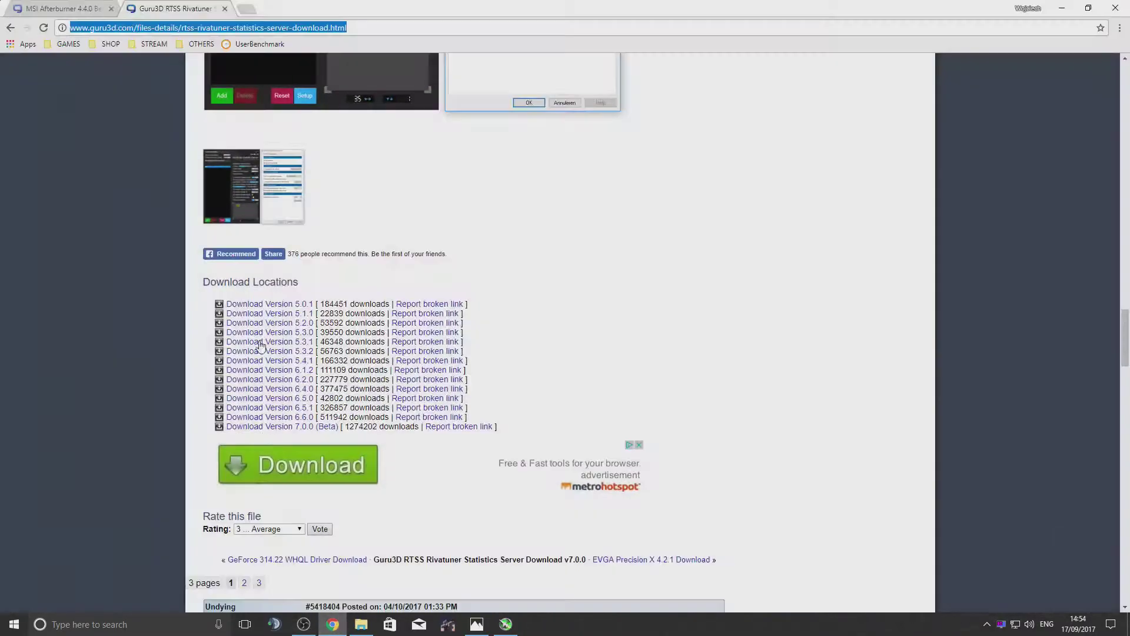
left_click(59, 8)
scroll(394, 264, "up", 20)
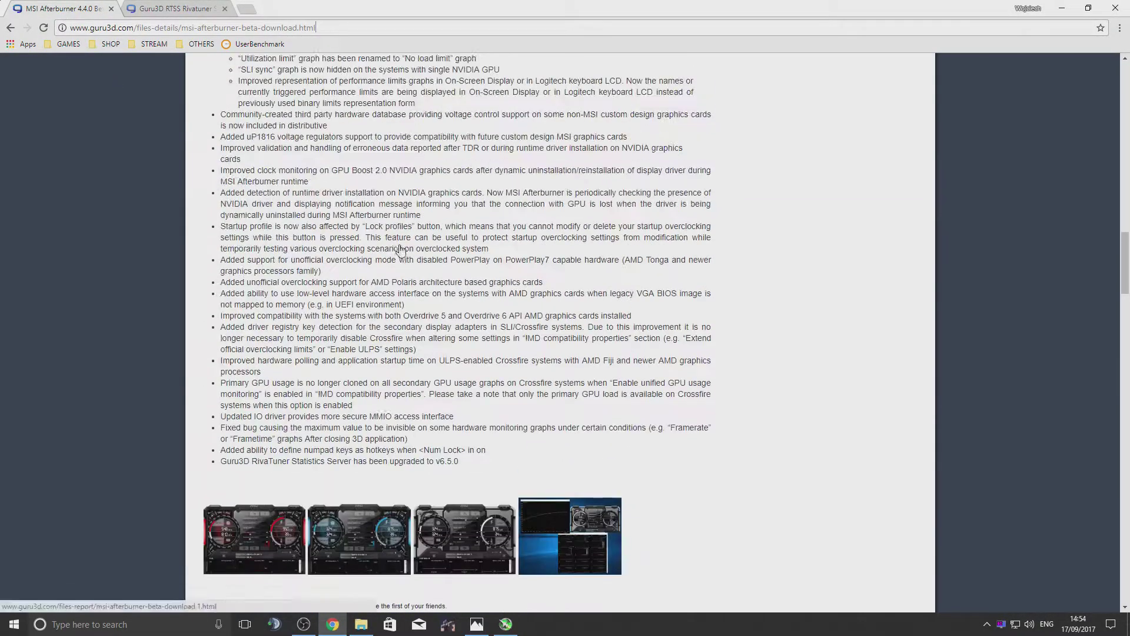
scroll(395, 268, "up", 10)
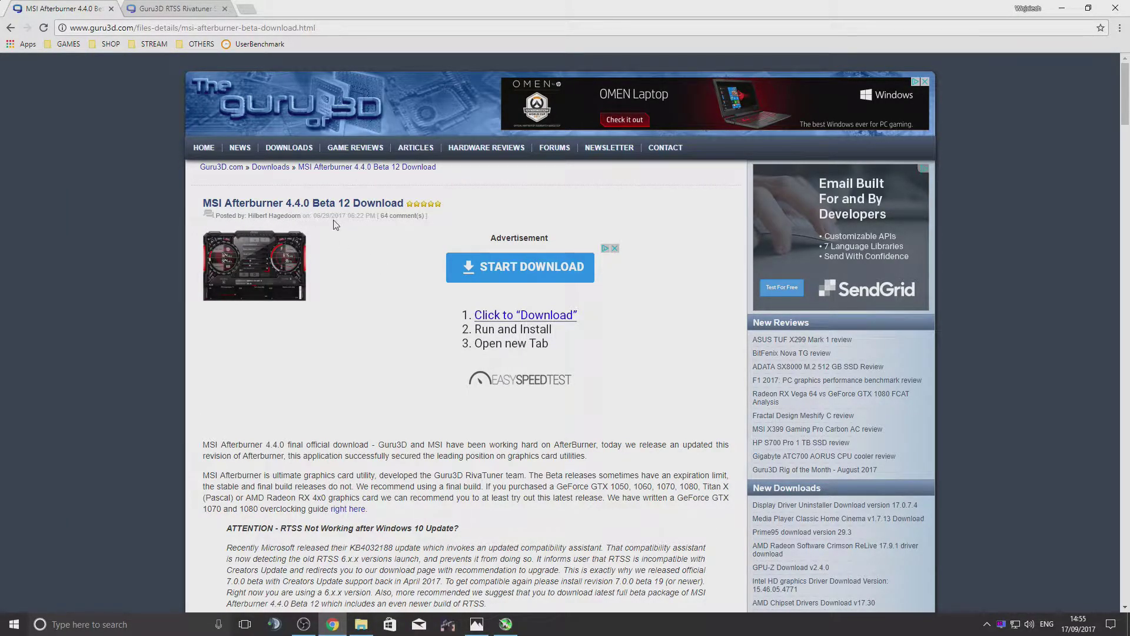
scroll(355, 209, "down", 10)
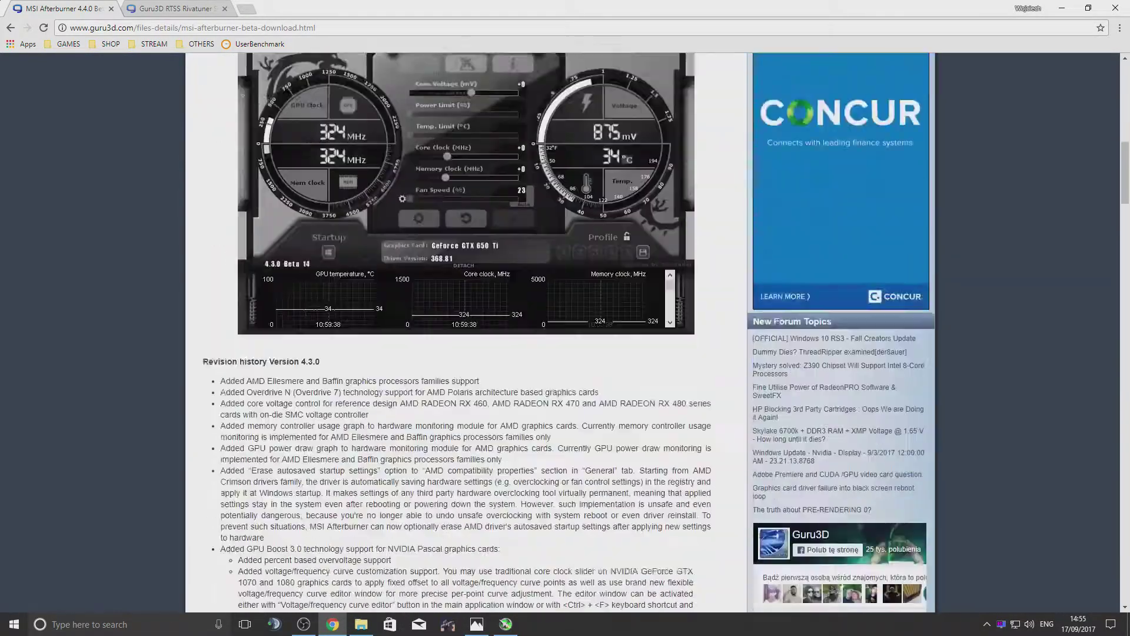
scroll(226, 315, "down", 20)
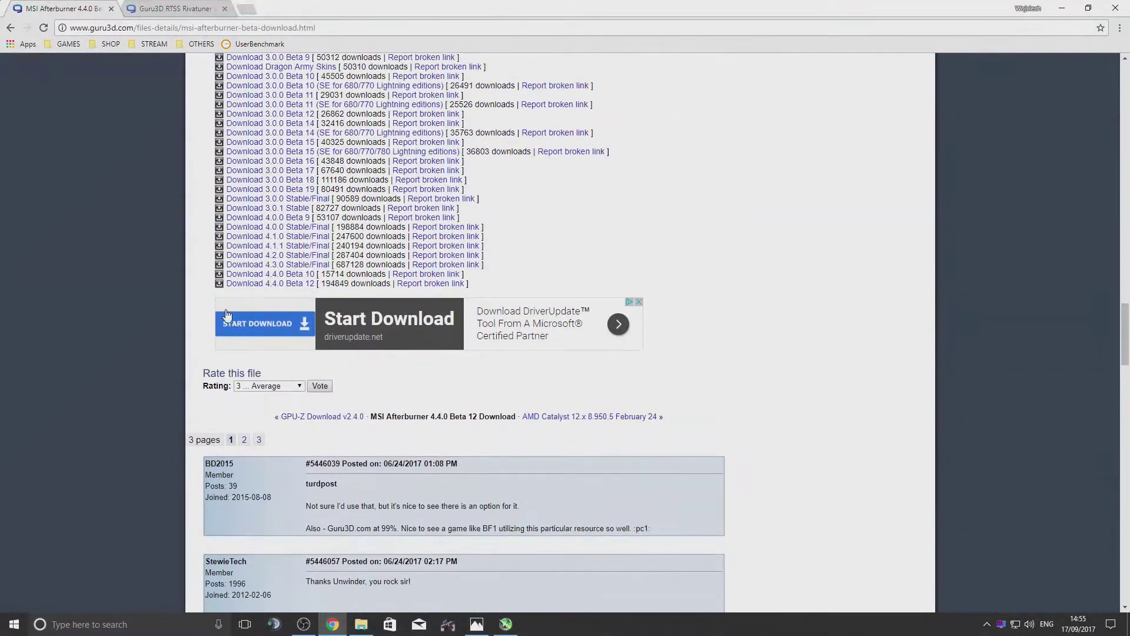
left_click(302, 289)
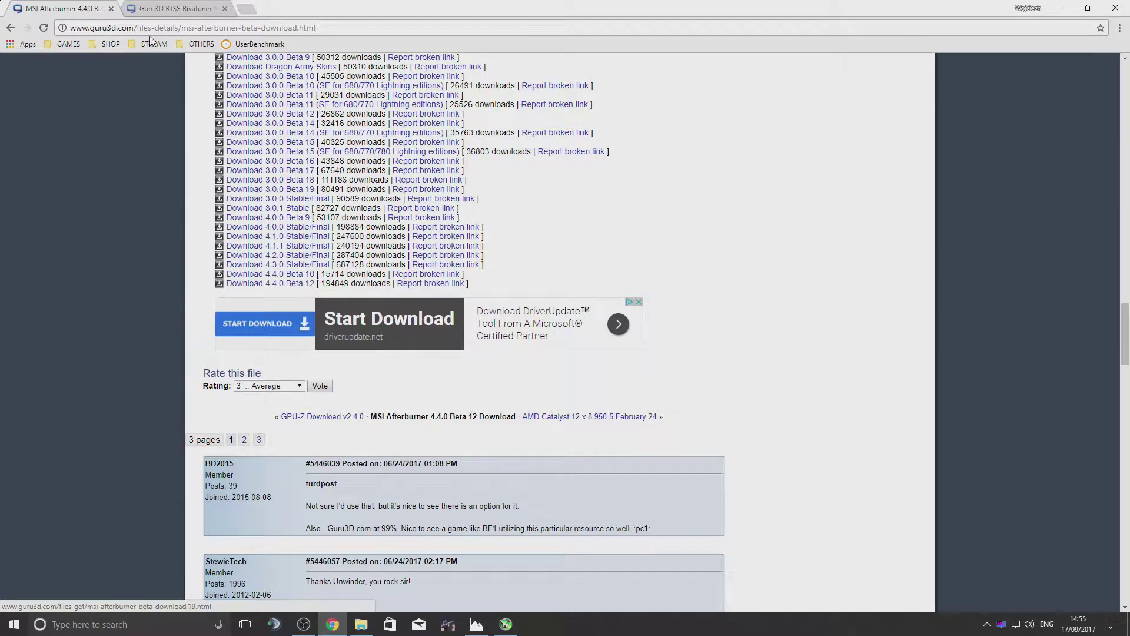
Step: Review the Guru3D RivaTuner Statistics Server download page and its listed versions
left_click(186, 10)
scroll(380, 277, "up", 15)
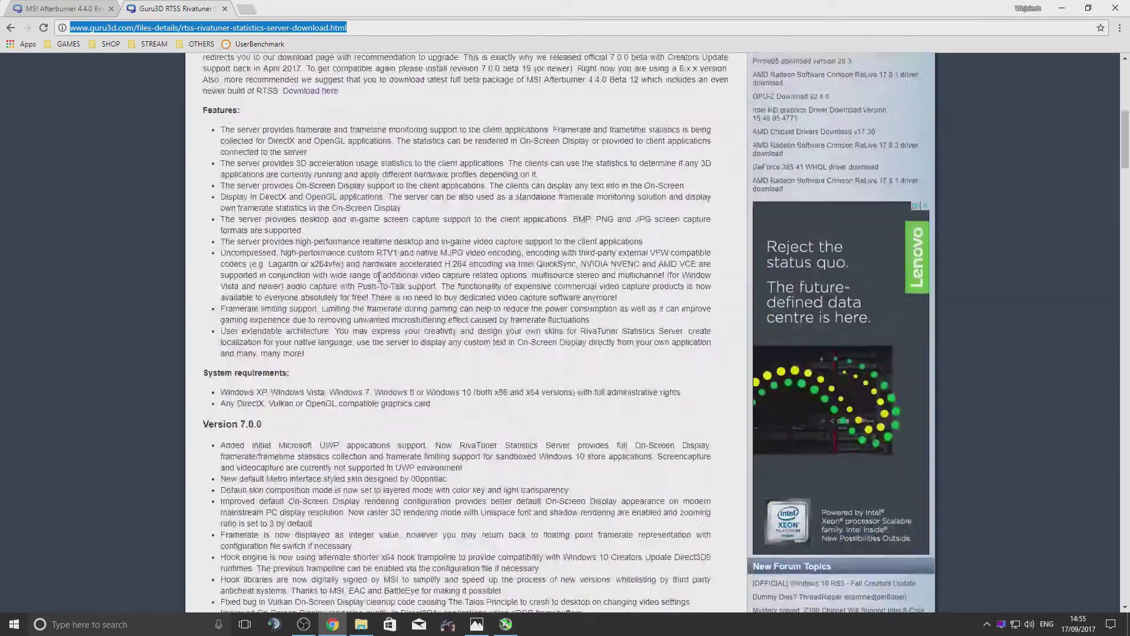
scroll(380, 276, "up", 9)
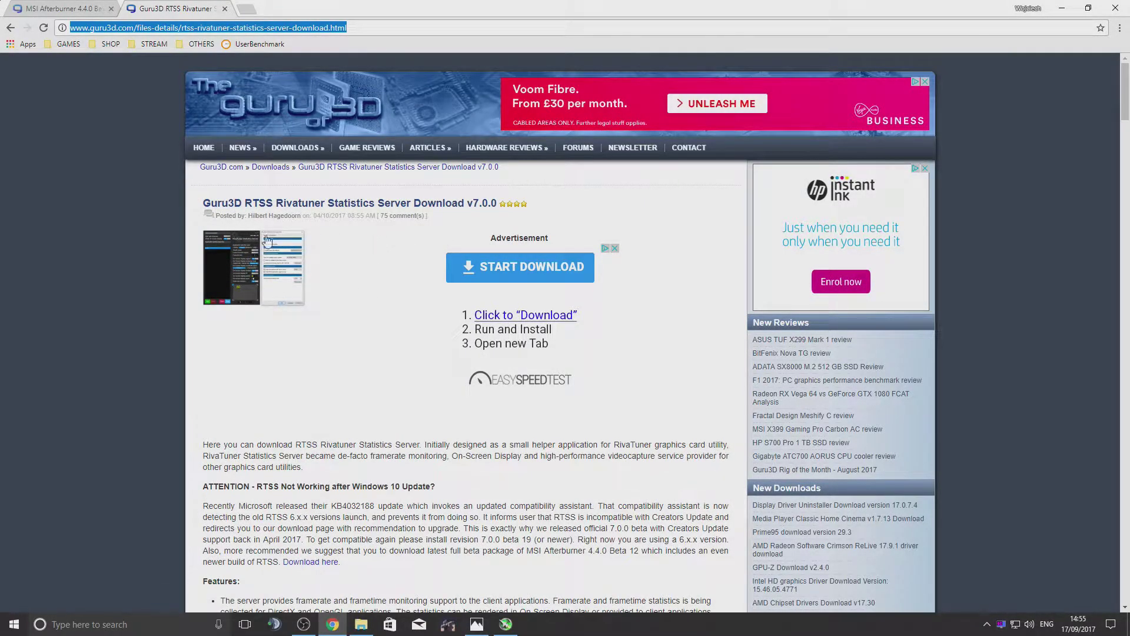
scroll(266, 241, "down", 20)
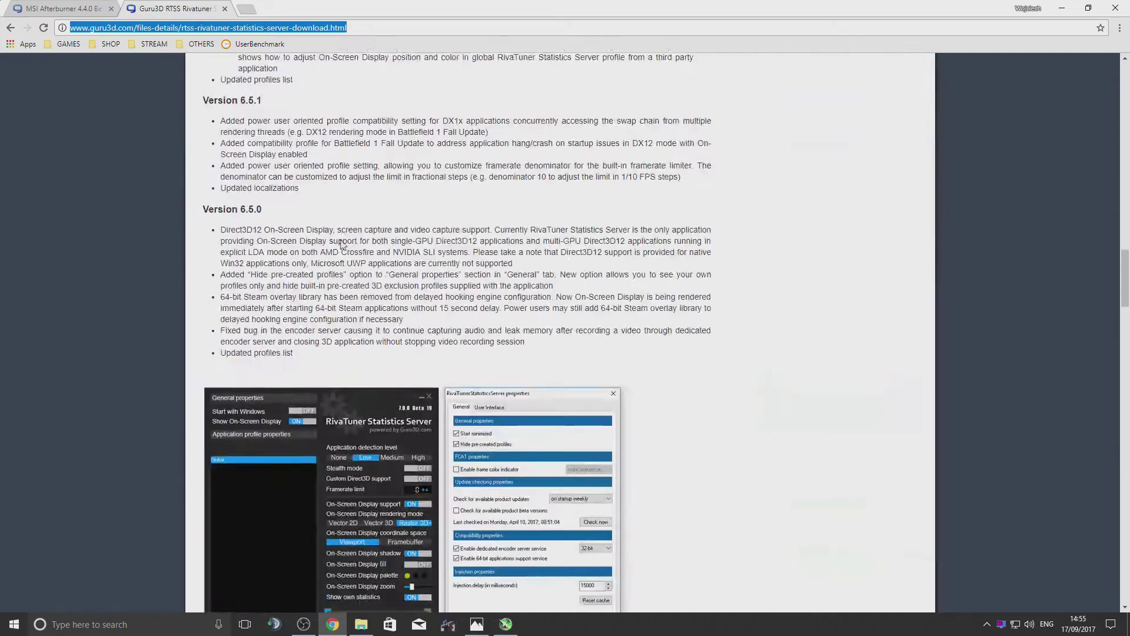
scroll(340, 242, "down", 13)
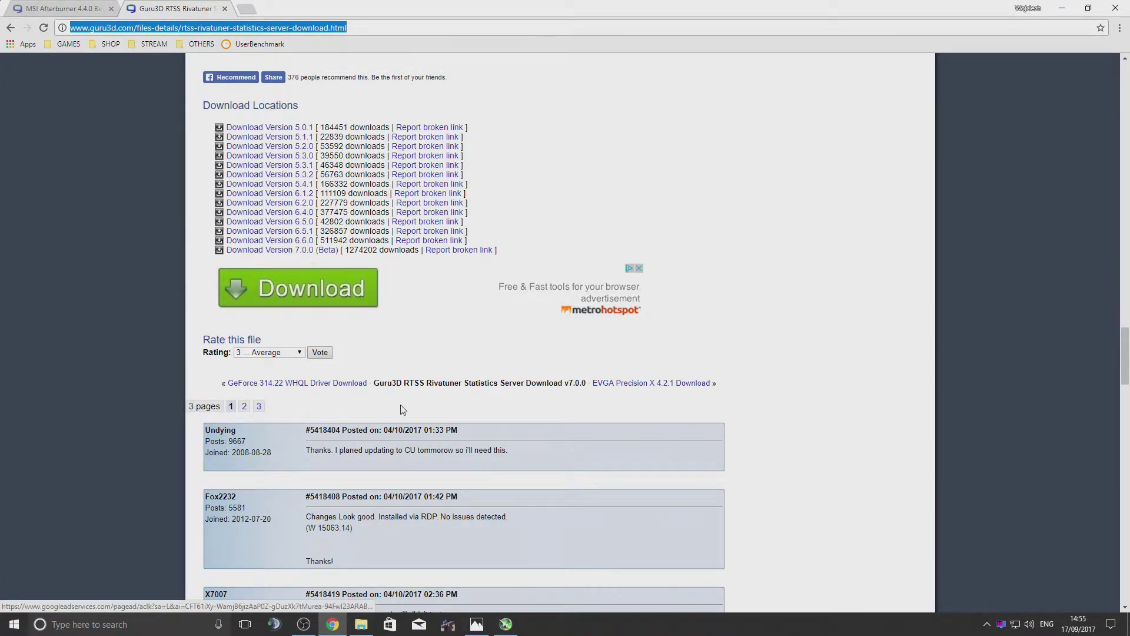
Step: Bring the MSI Afterburner 4.4.0 Beta 12 window back in front of the photo and nudge it slightly up
left_click(477, 623)
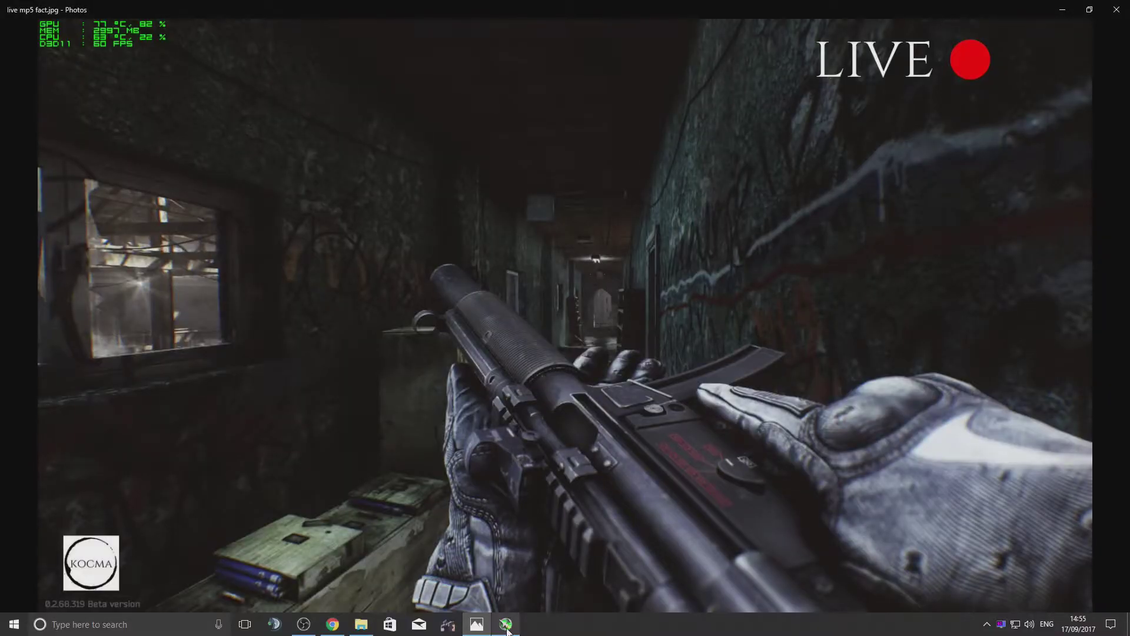
left_click(505, 625)
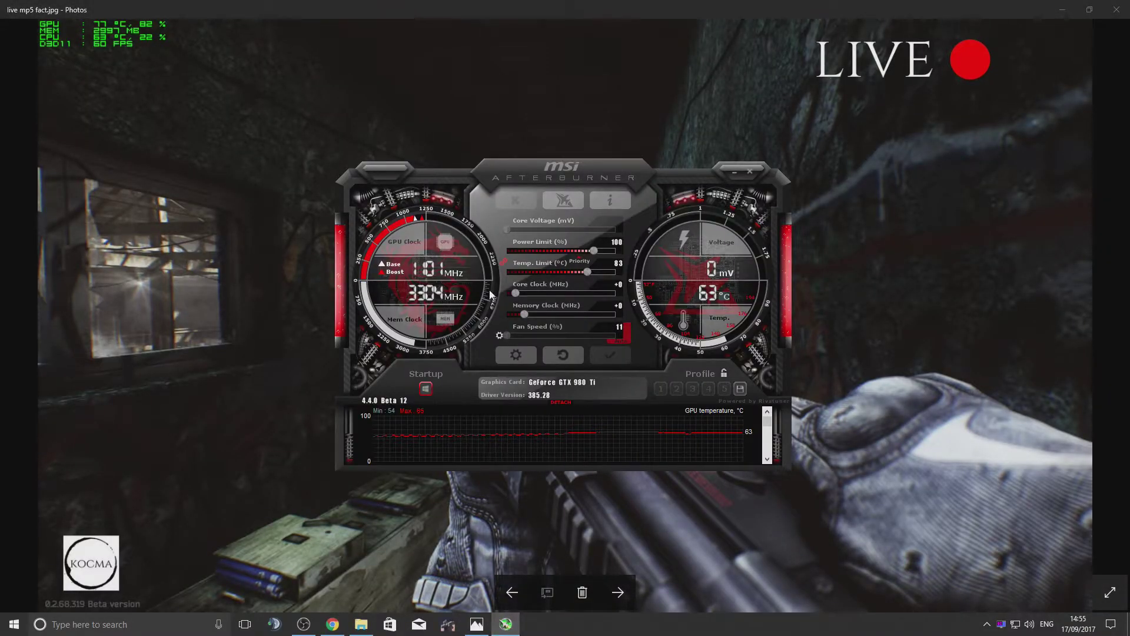
left_click_drag(550, 172, 547, 160)
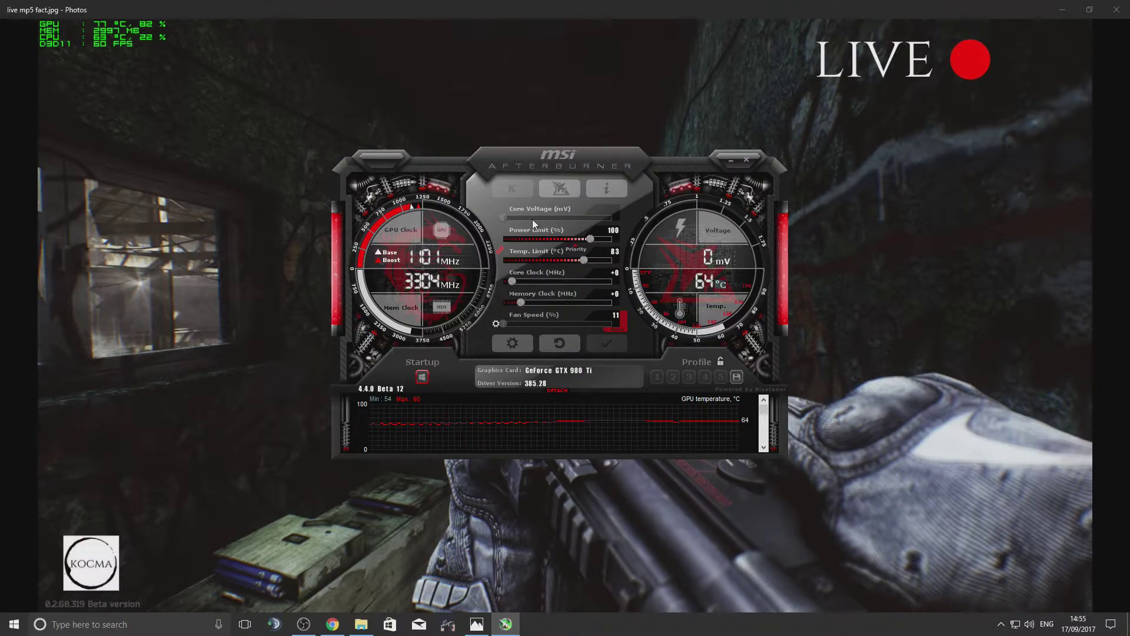
left_click(498, 344)
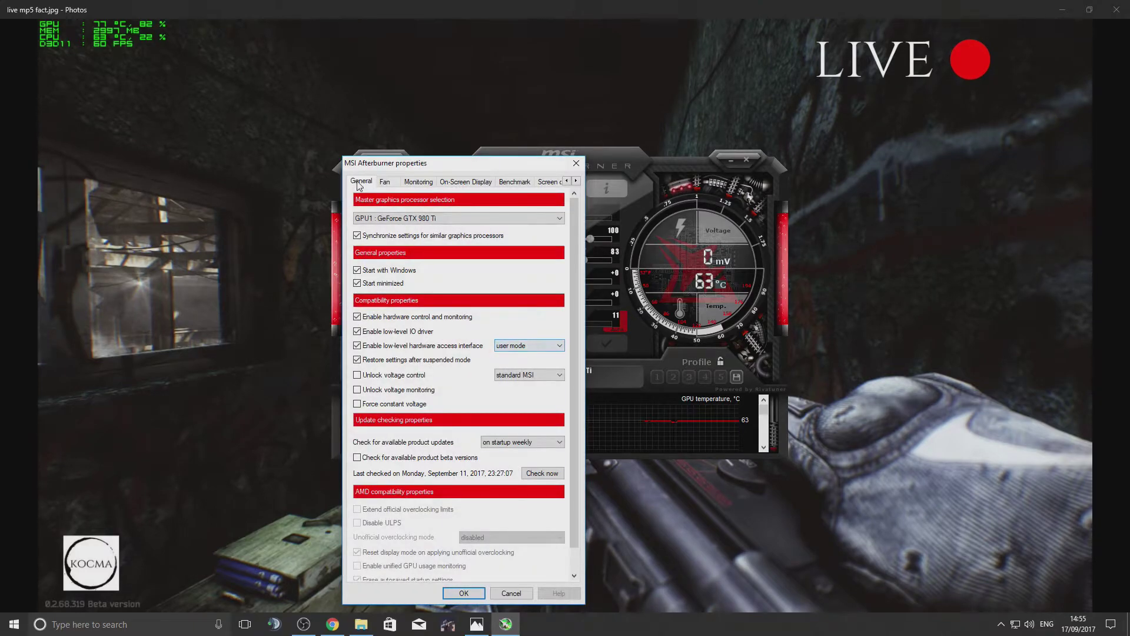
left_click(426, 183)
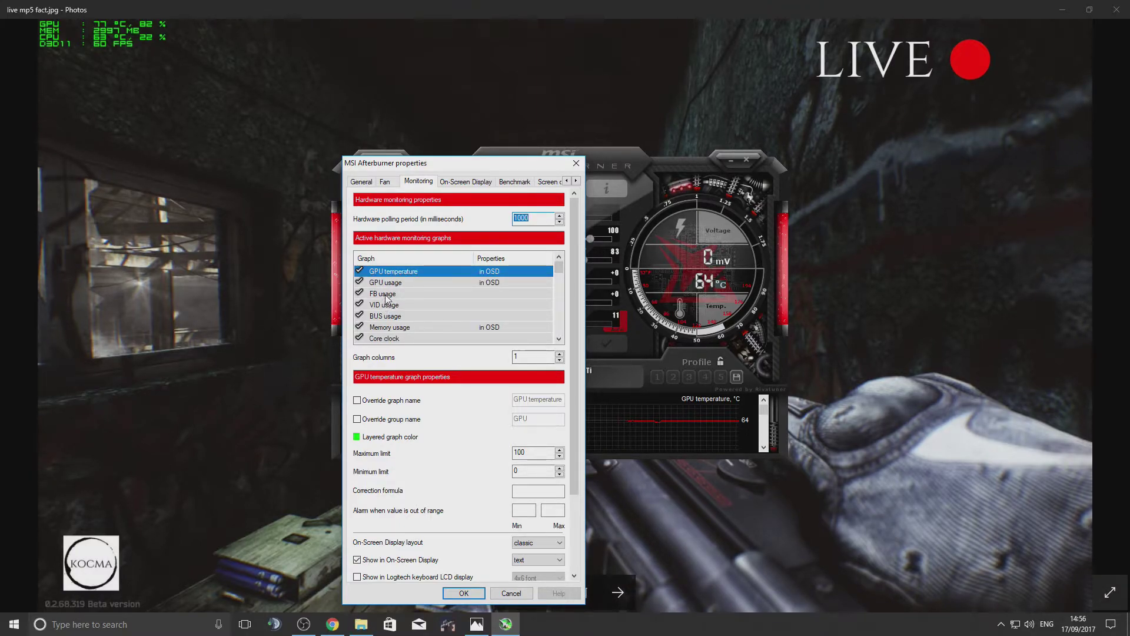
left_click(493, 293)
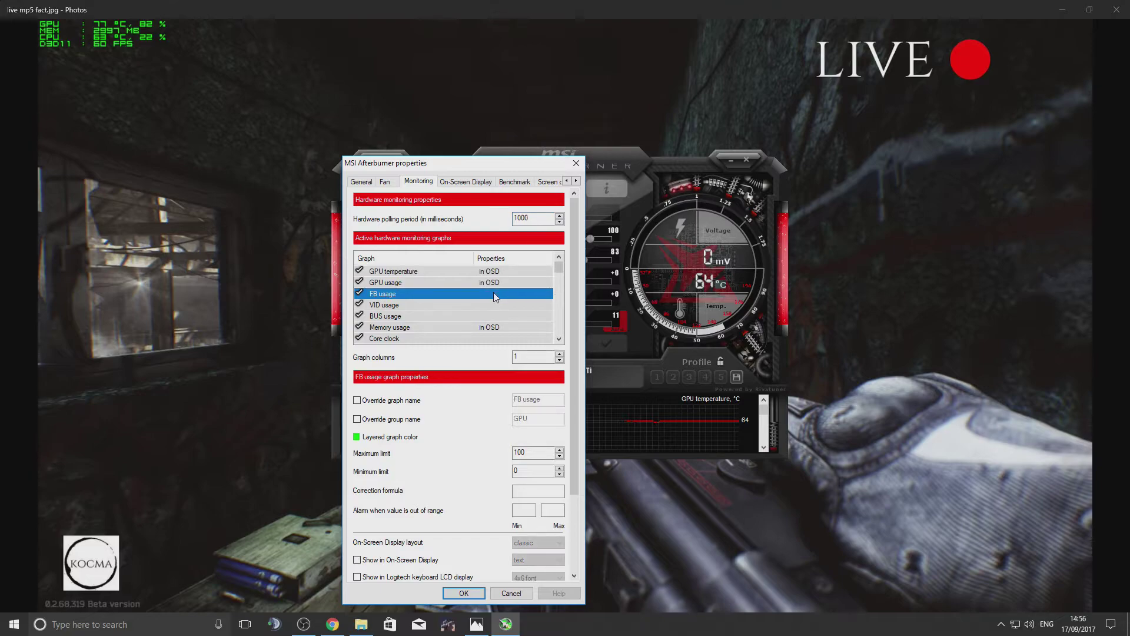
left_click(356, 561)
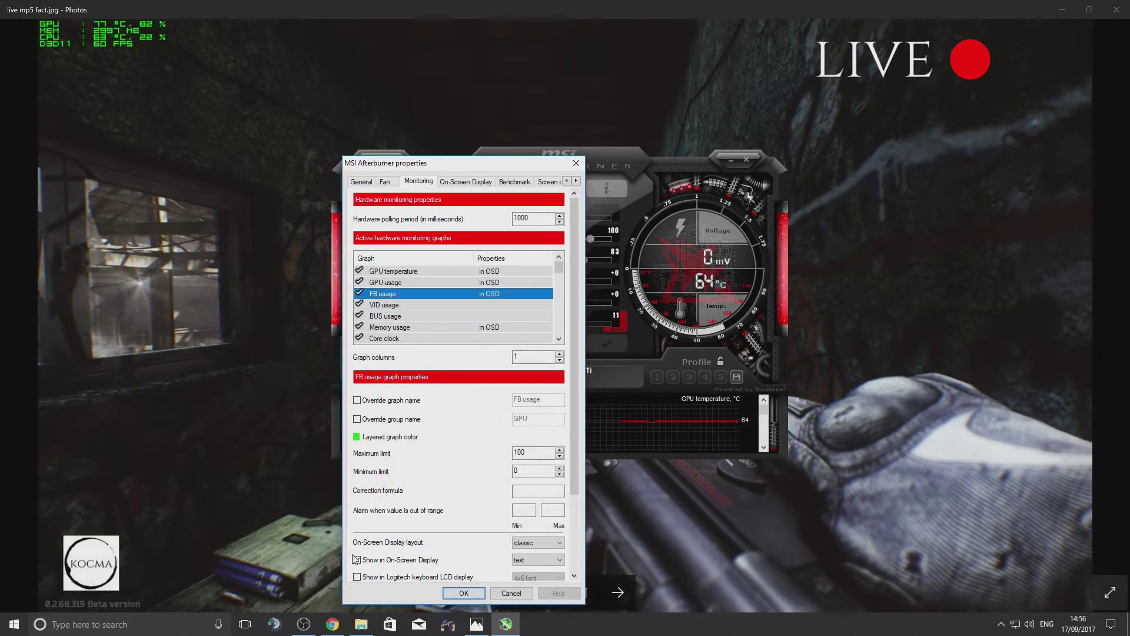
left_click(356, 560)
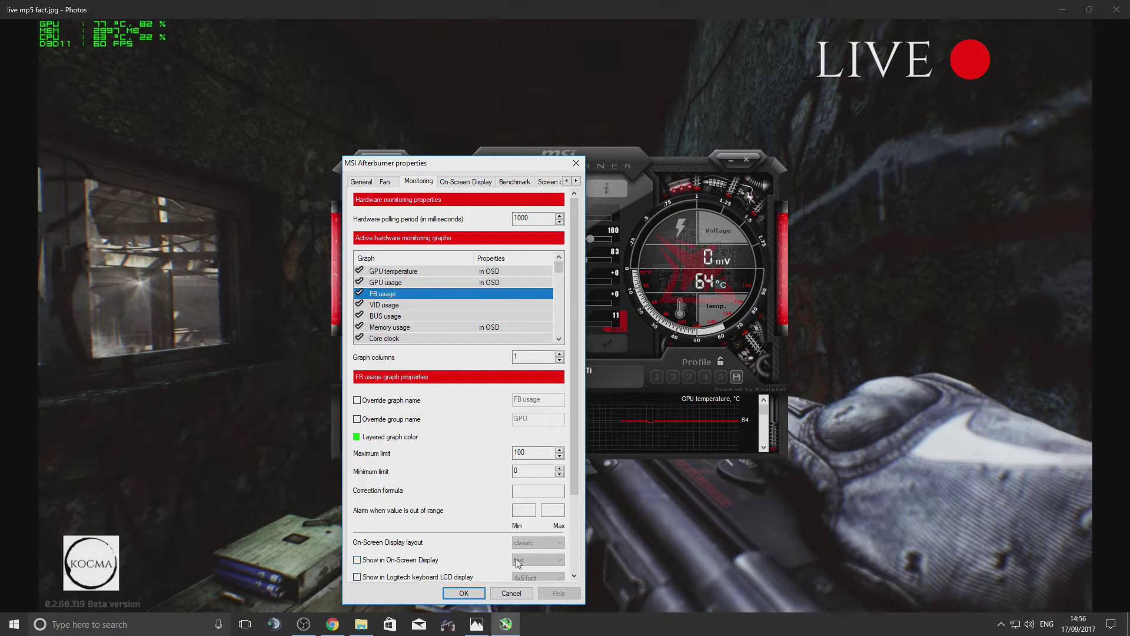
left_click(510, 592)
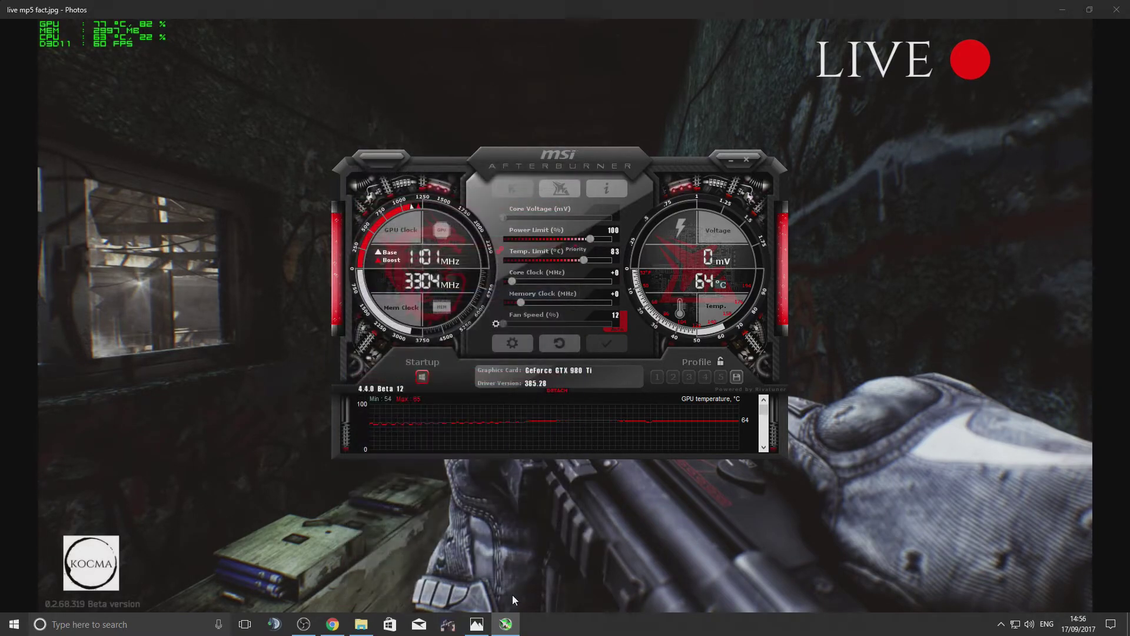
Step: Minimize Afterburner and reopen the RivaTuner Statistics Server settings from the tray overflow
left_click(731, 160)
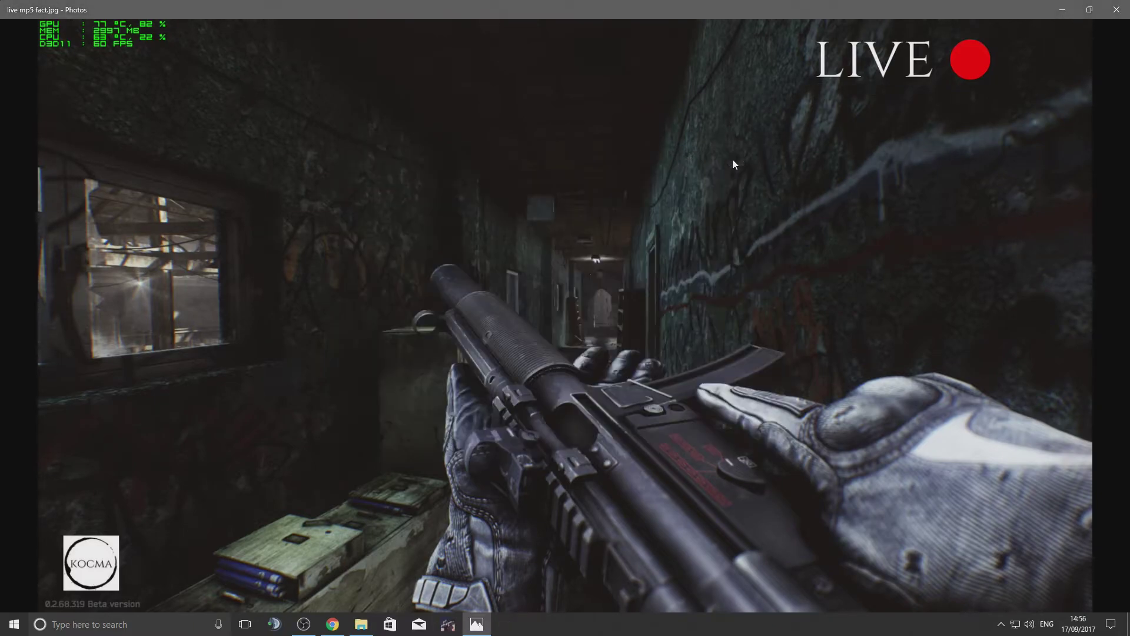
left_click(1000, 623)
left_click(978, 600)
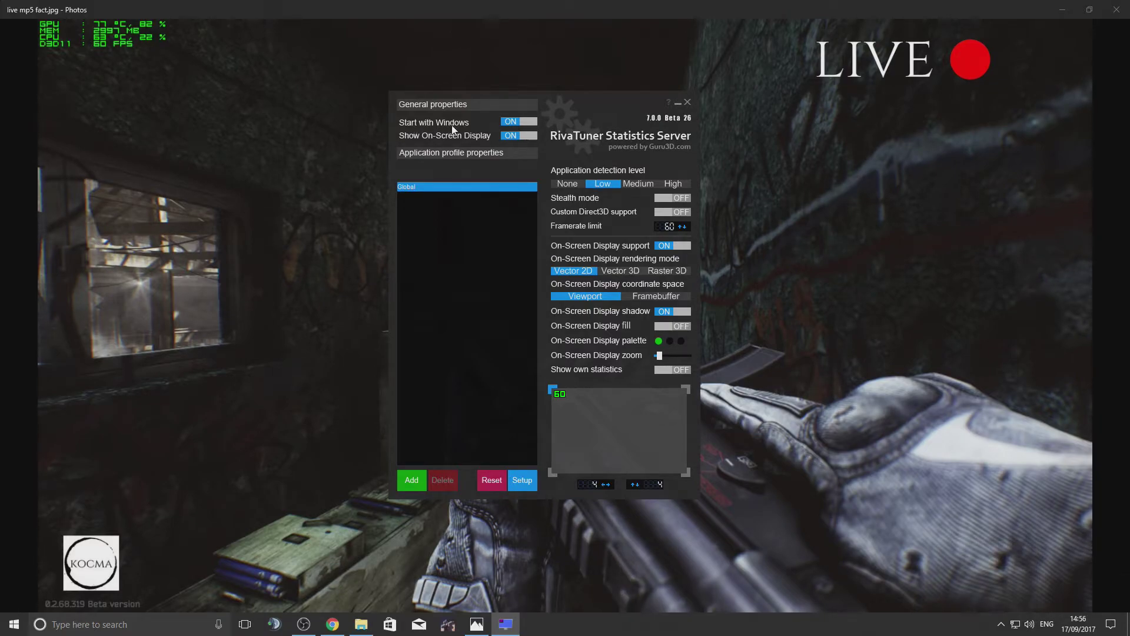
mouse_move(512, 122)
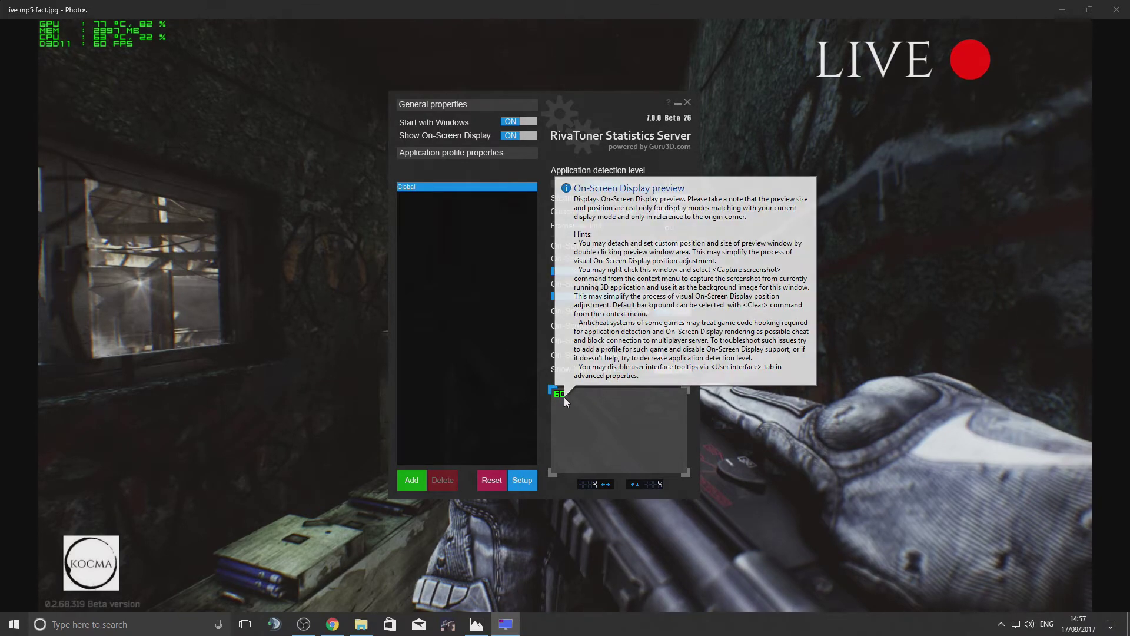
Step: Try Vector 3D and Raster 3D overlay rendering, then settle on Vector 2D
left_click(616, 272)
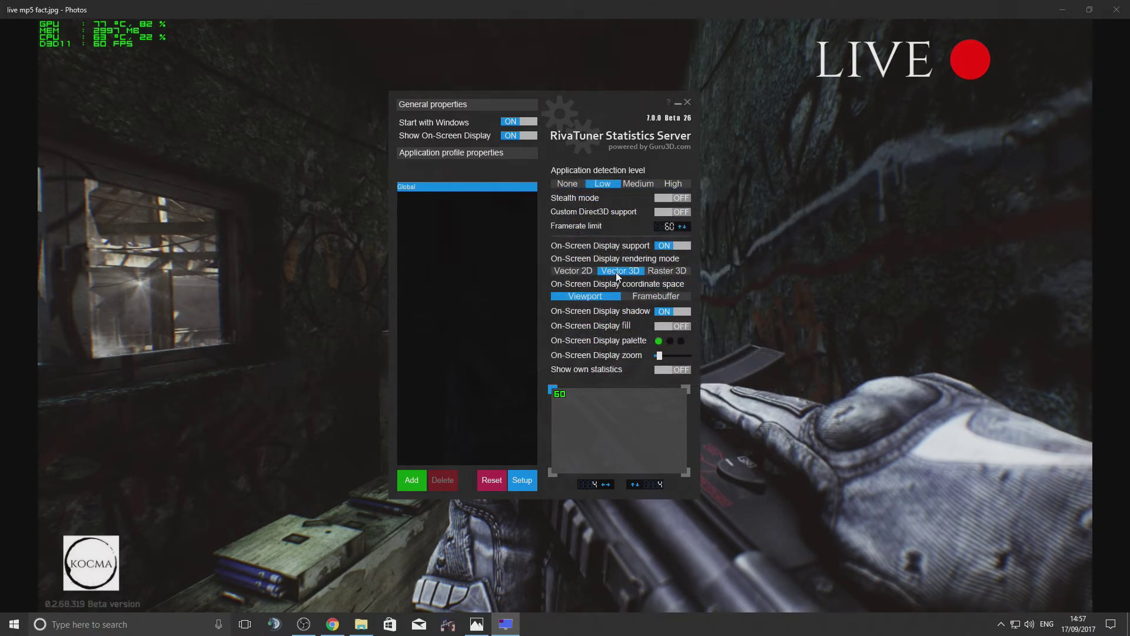
left_click(659, 270)
left_click(578, 270)
Step: Position the 60 FPS overlay in the top-left corner at offsets 4 and 4
left_click_drag(559, 393, 581, 406)
left_click_drag(557, 392, 557, 395)
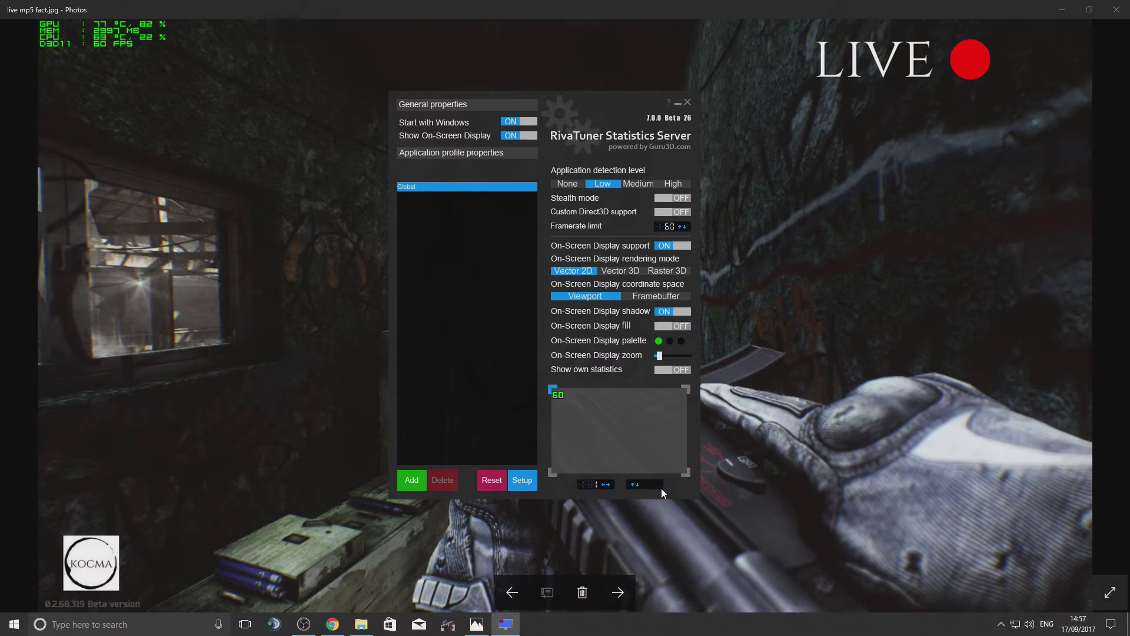
key("Up")
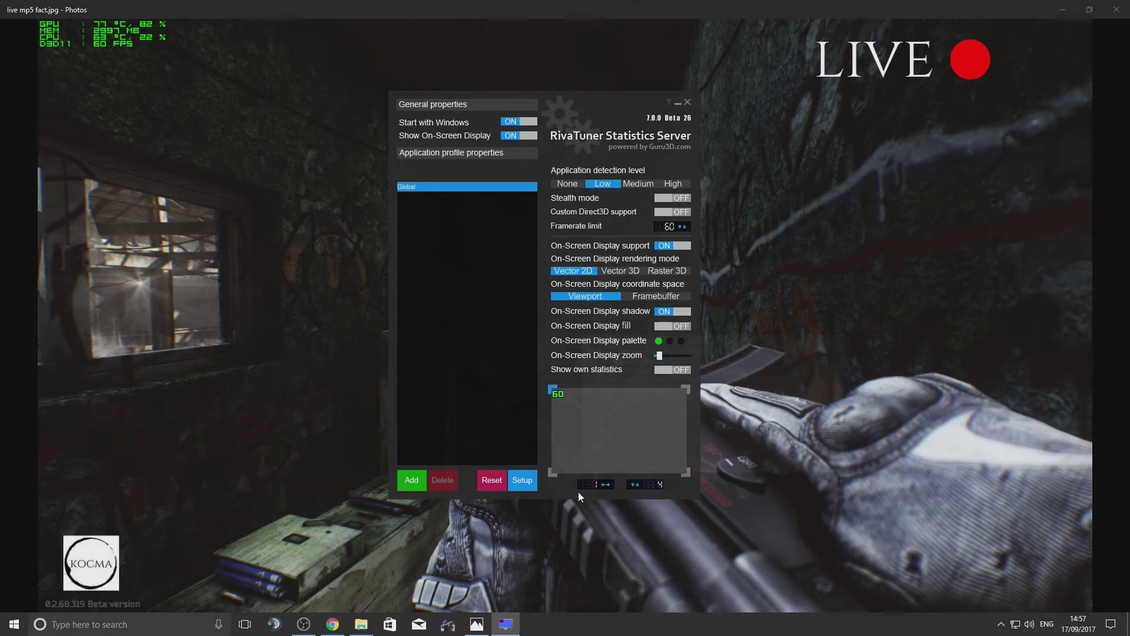
key("Right")
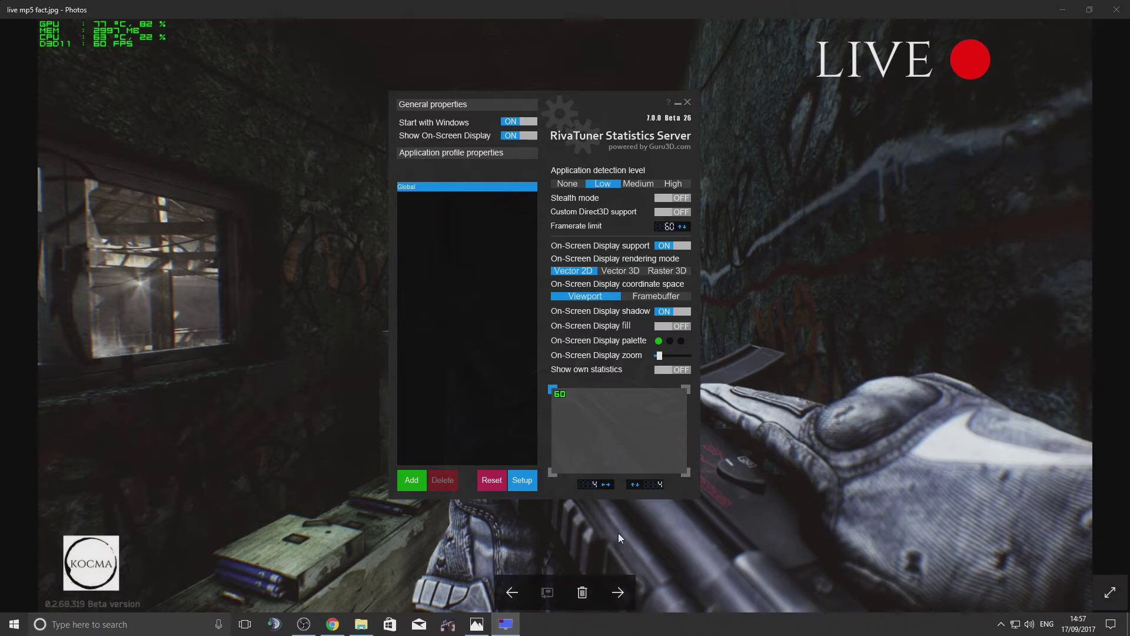
left_click(678, 102)
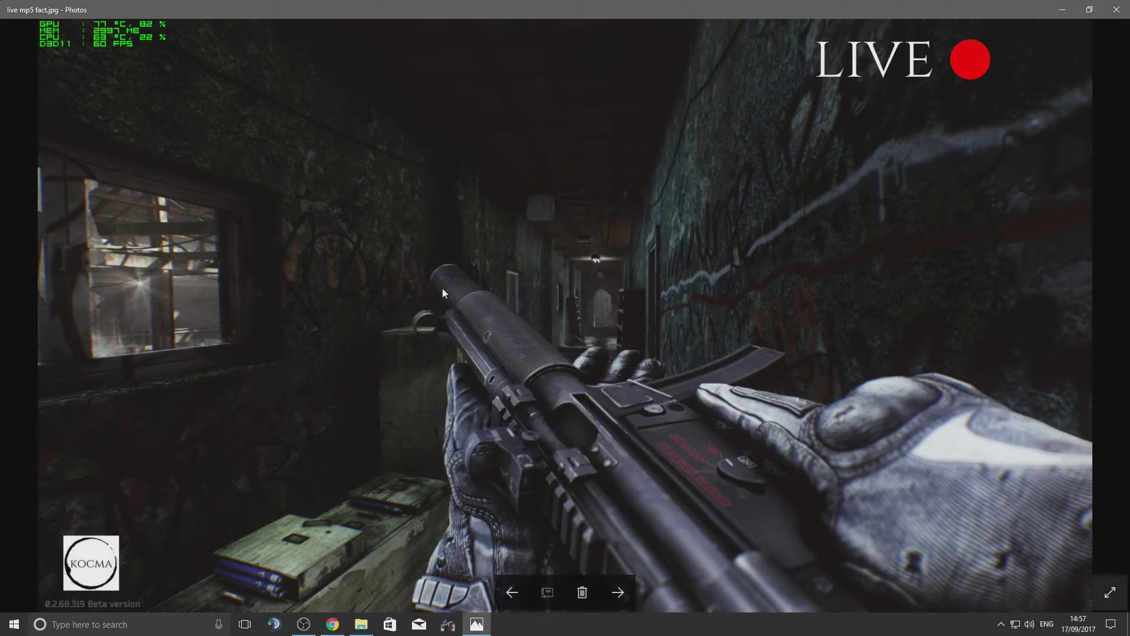